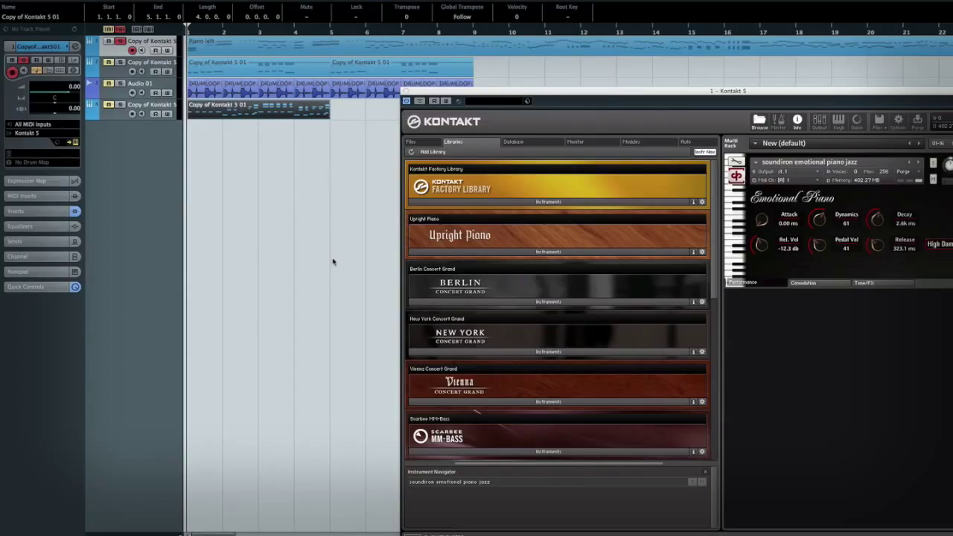
- Play the project briefly, then enlarge and reposition the Kontakt window to show the full panel
{"action": "key", "text": "space"}
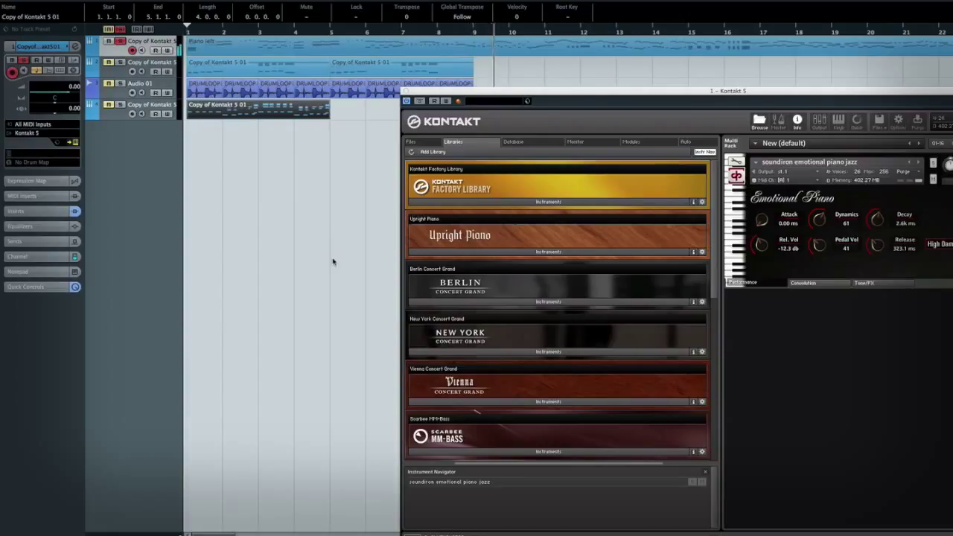
{"action": "key", "text": "space"}
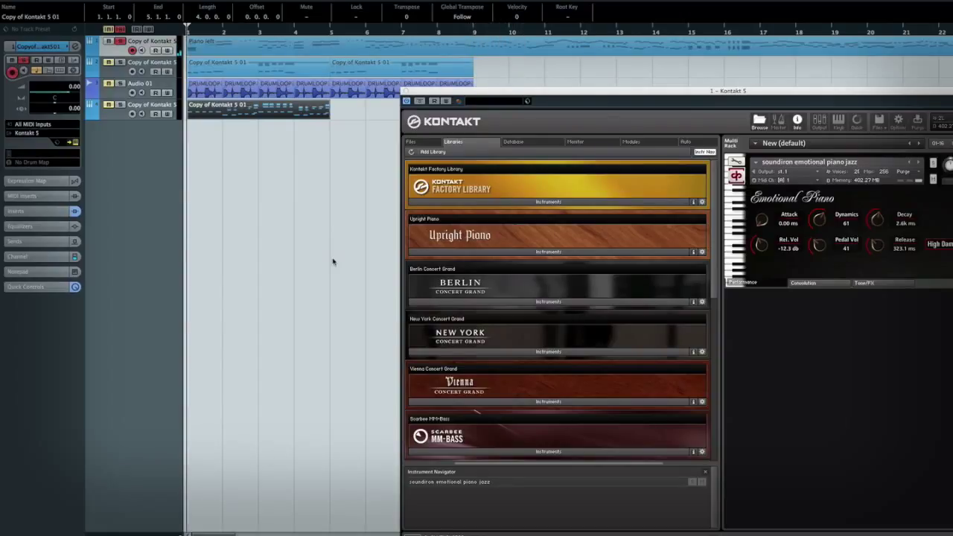
{"action": "double_click", "coordinate": [674, 90]}
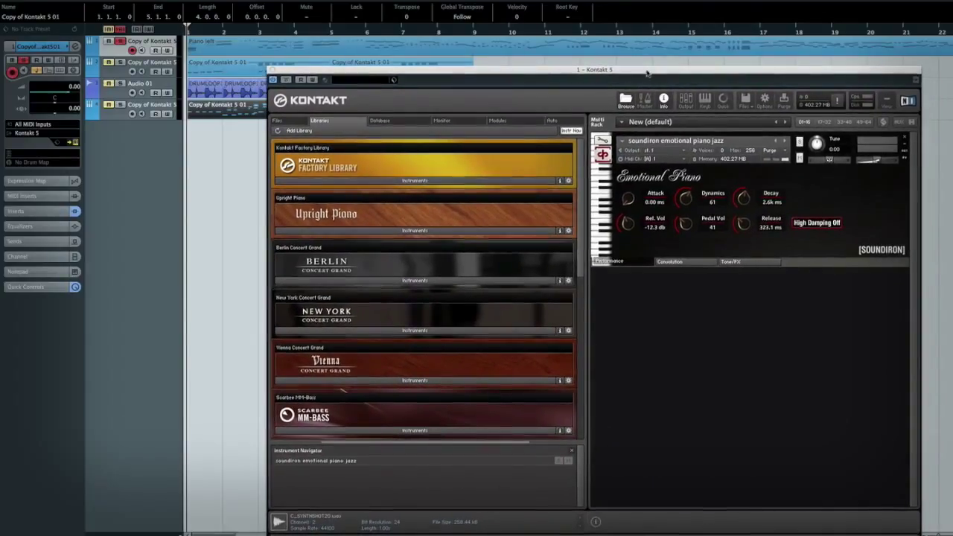
{"action": "left_click_drag", "start_coordinate": [647, 73], "coordinate": [697, 80]}
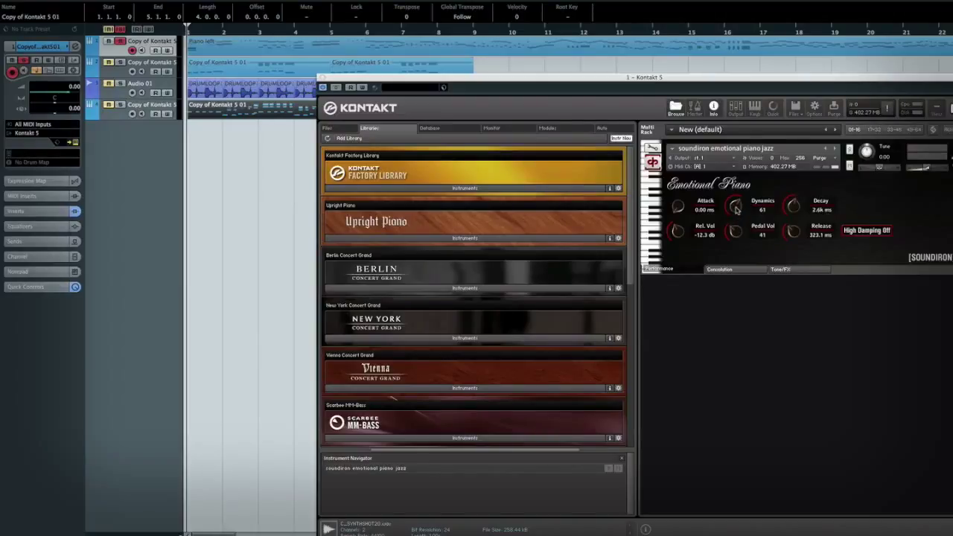
- Review the Emotional Piano Convolution and Tone/FX pages, then return to the Performance controls
{"action": "left_click", "coordinate": [728, 270]}
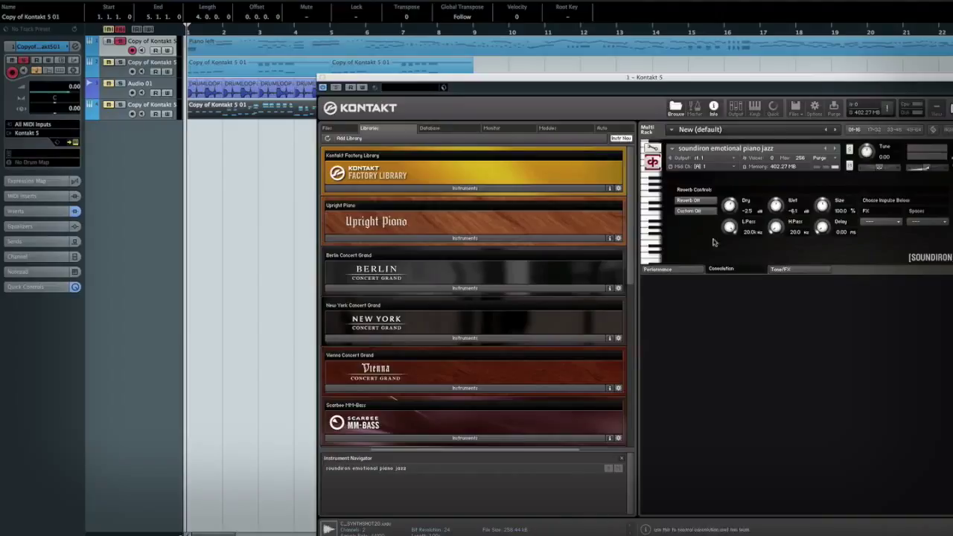
{"action": "left_click", "coordinate": [781, 273]}
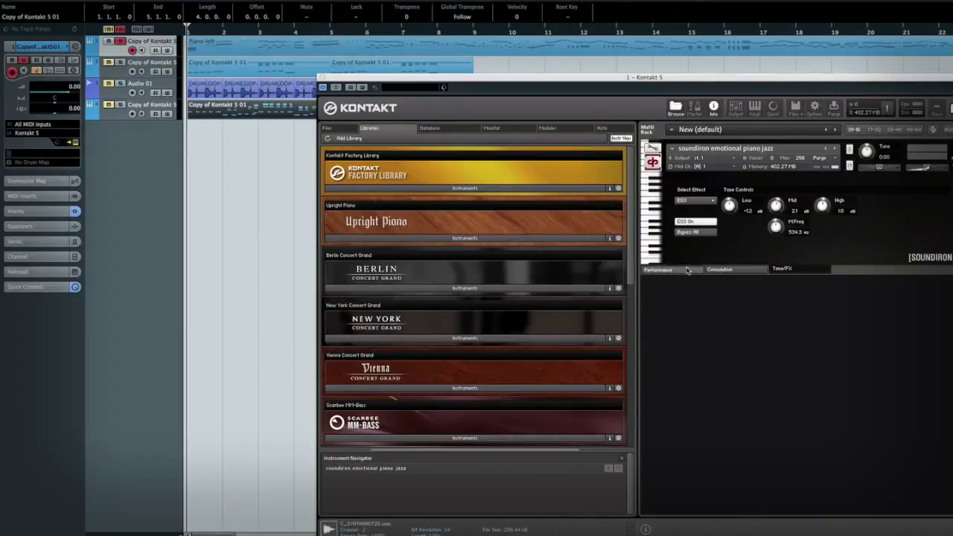
{"action": "left_click", "coordinate": [660, 269]}
- Expand the Emotional Piano Instruments list to show its .nki patches, including jazz and master
{"action": "scroll", "coordinate": [521, 265], "scroll_direction": "down", "scroll_amount": 7}
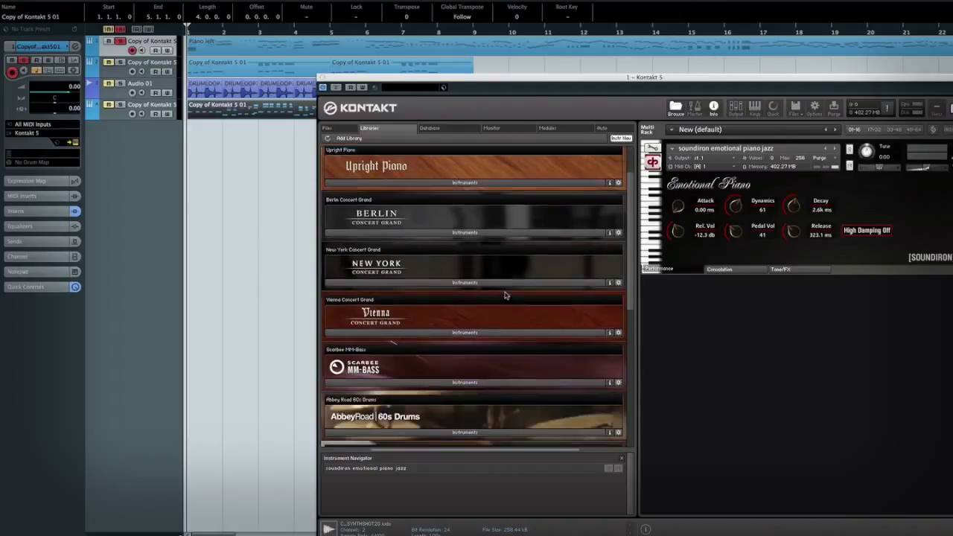
{"action": "left_click", "coordinate": [489, 438]}
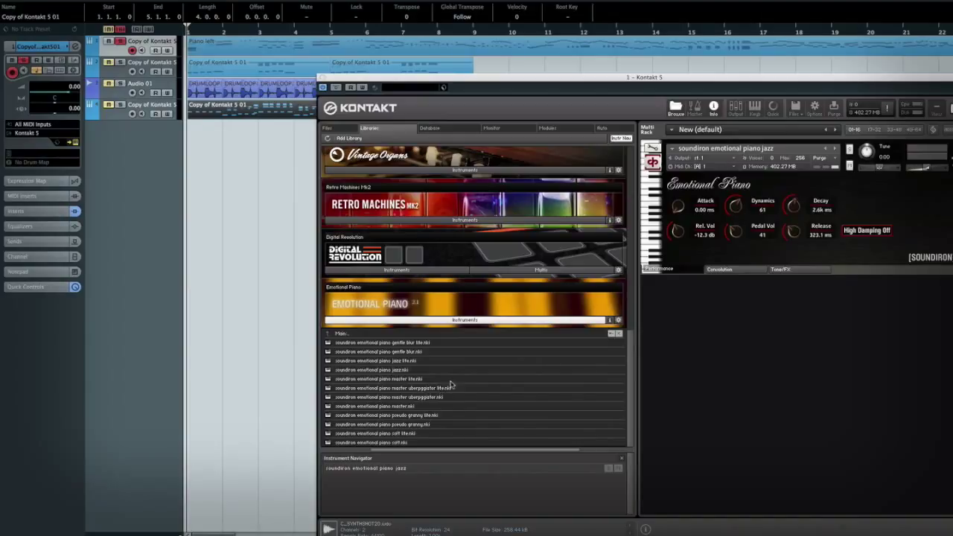
- Move the solo from track 1 to track 2 and Audio 01, select track 2, and play
{"action": "left_click", "coordinate": [120, 41]}
{"action": "left_click", "coordinate": [120, 62]}
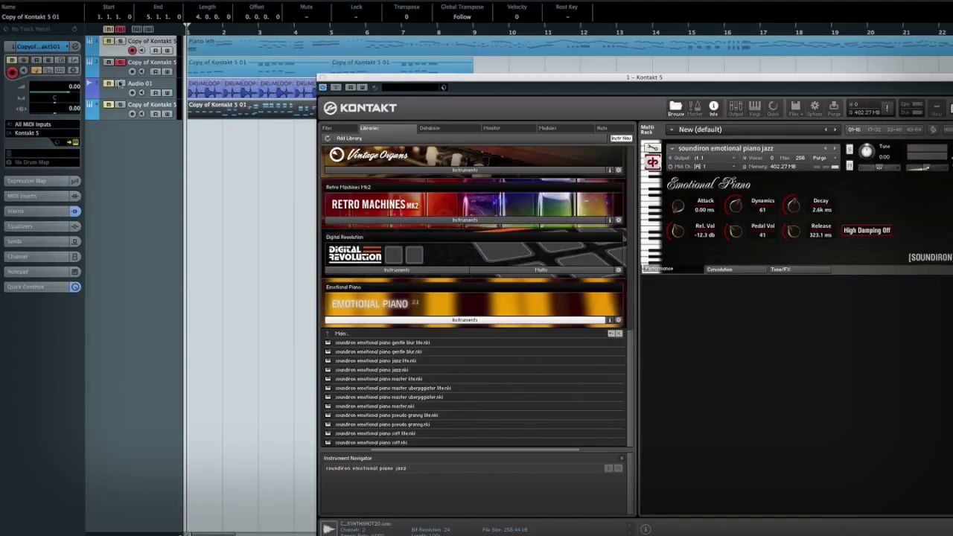
{"action": "left_click", "coordinate": [120, 83]}
{"action": "left_click", "coordinate": [154, 71]}
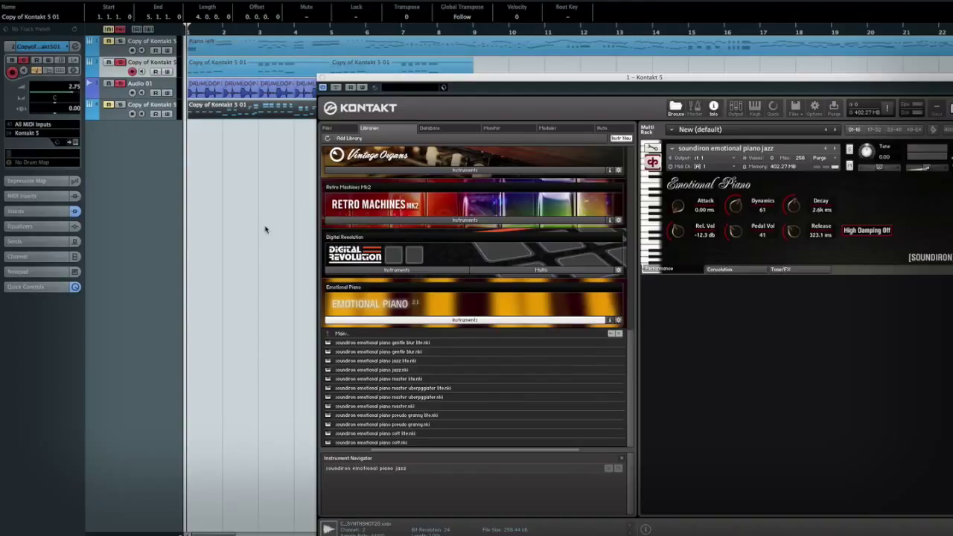
{"action": "key", "text": "space"}
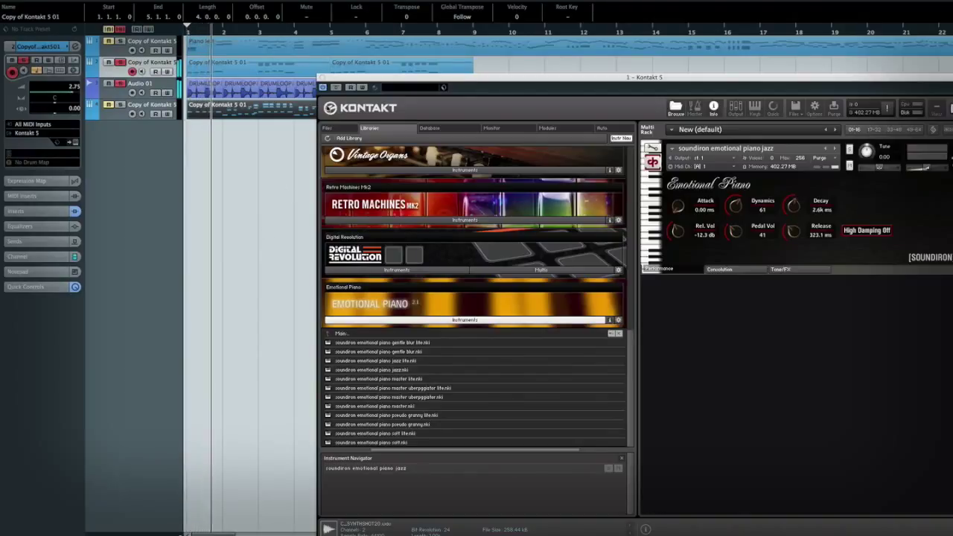
{"action": "left_click_drag", "start_coordinate": [406, 85], "coordinate": [519, 105]}
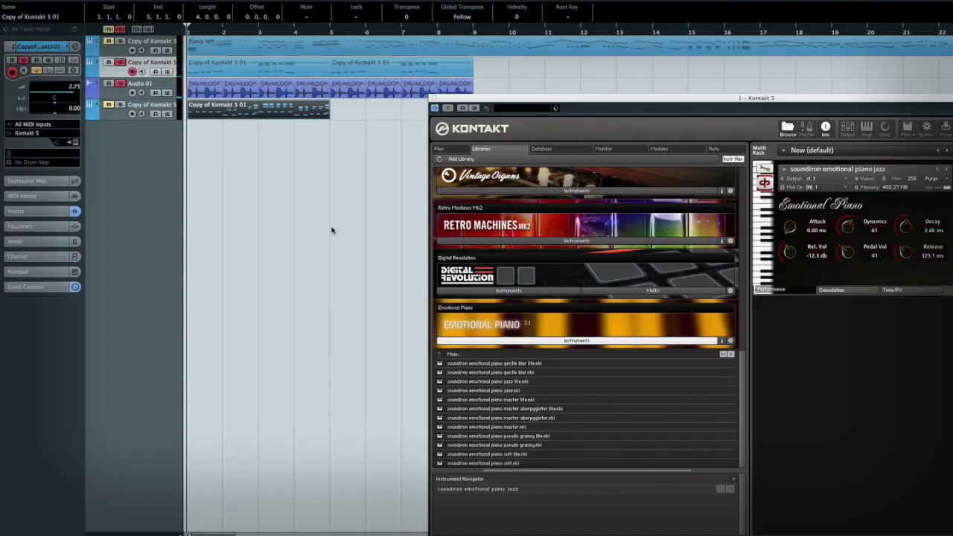
{"action": "double_click", "coordinate": [248, 75]}
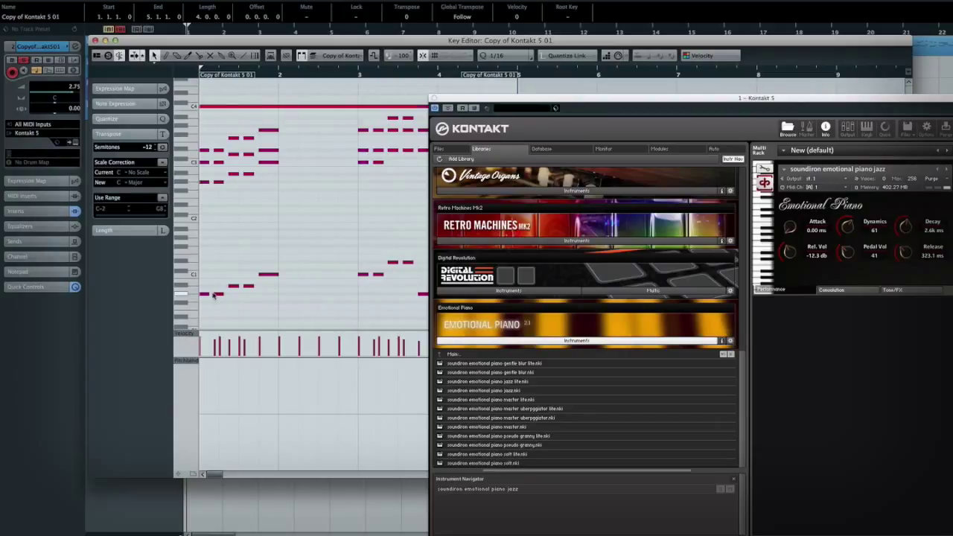
{"action": "key", "text": "super+w"}
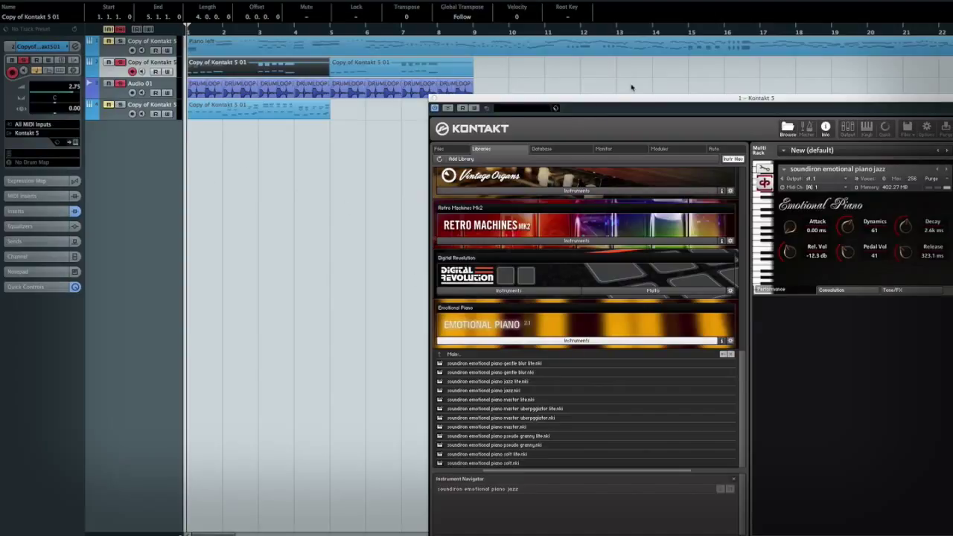
- Show the piano track's inserts (REVerence, Pro-Q, OTT, RoomWorks, LFOTool), briefly open OTT, then unsolo
{"action": "left_click_drag", "start_coordinate": [639, 101], "coordinate": [569, 47]}
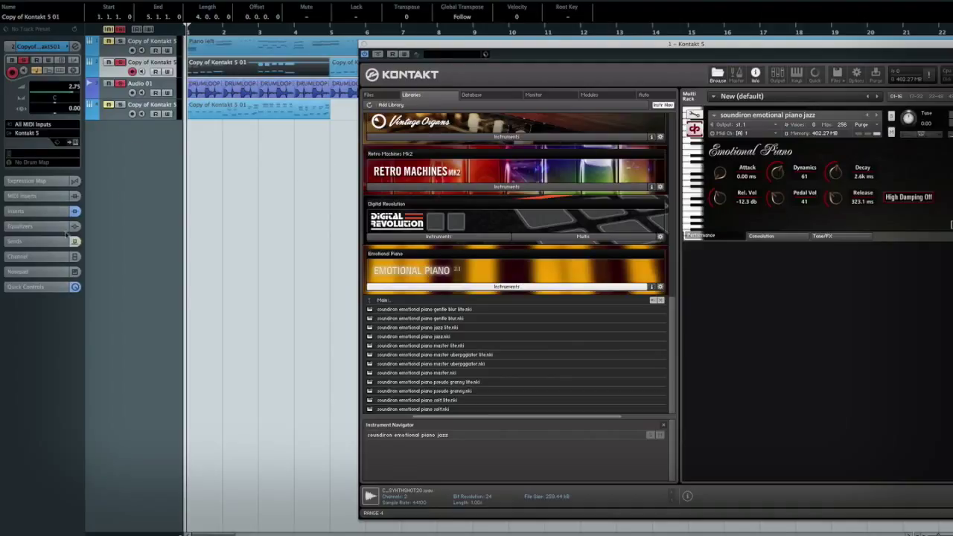
{"action": "left_click", "coordinate": [53, 212]}
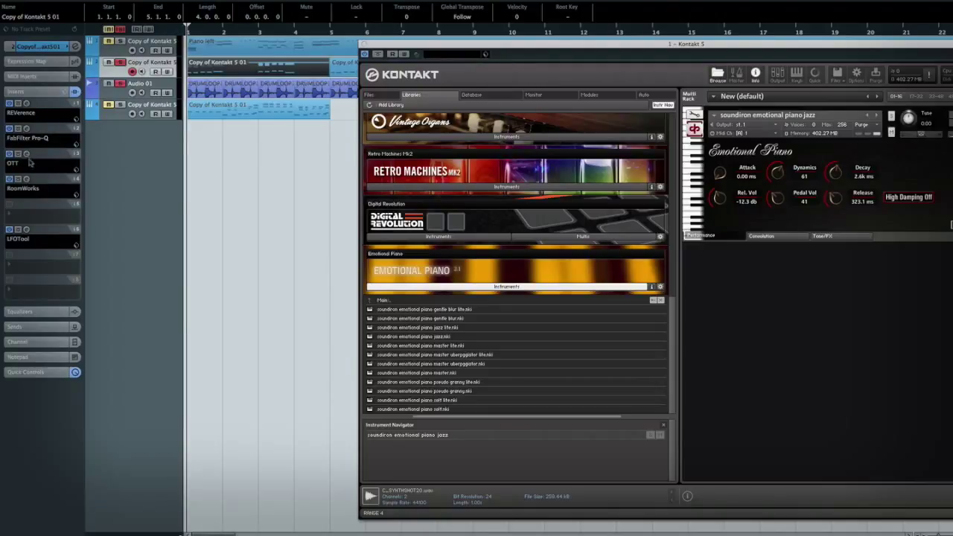
{"action": "left_click", "coordinate": [27, 154]}
{"action": "left_click", "coordinate": [26, 154]}
{"action": "left_click", "coordinate": [120, 63]}
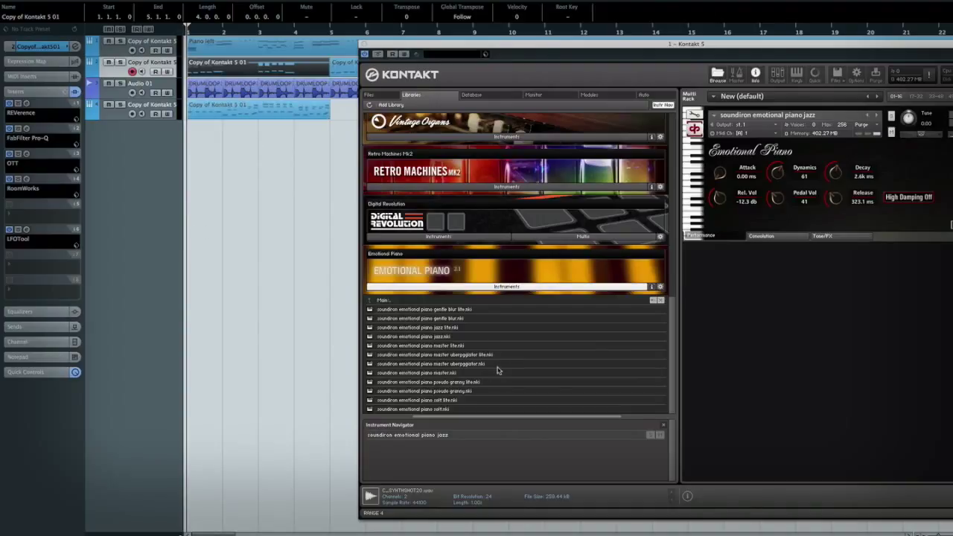
- Solo track 4 and play its Copy of Kontakt 5 01 part in the Key Editor
{"action": "left_click", "coordinate": [154, 107]}
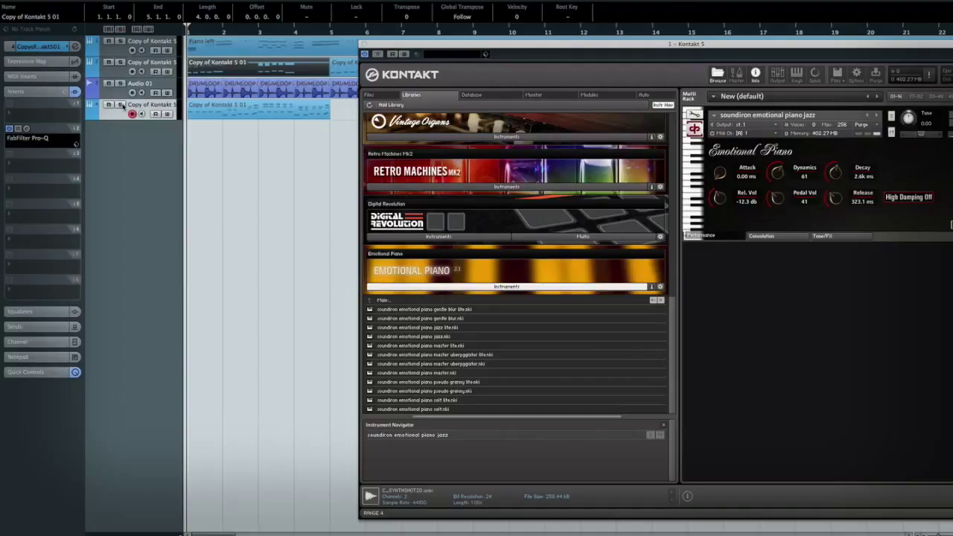
{"action": "left_click", "coordinate": [120, 104]}
{"action": "double_click", "coordinate": [229, 114]}
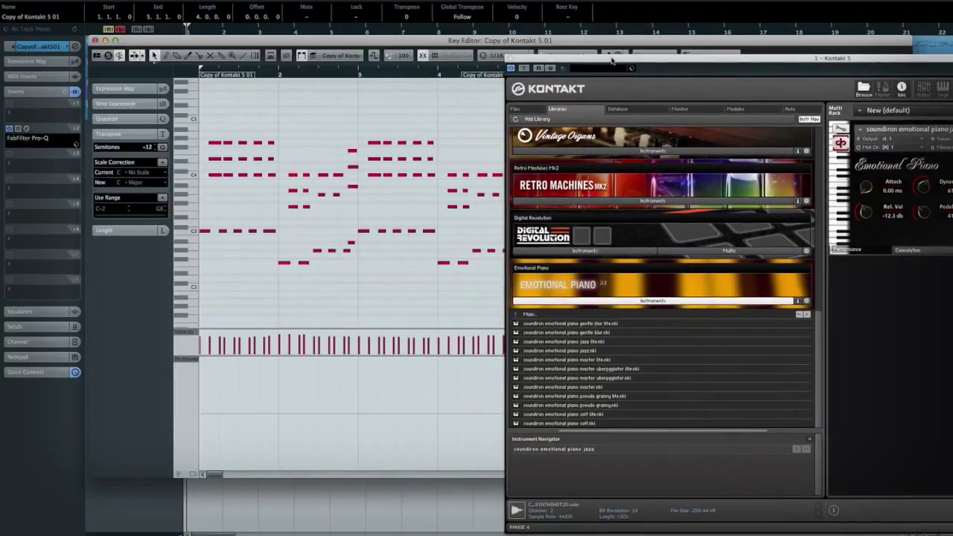
{"action": "key", "text": "space"}
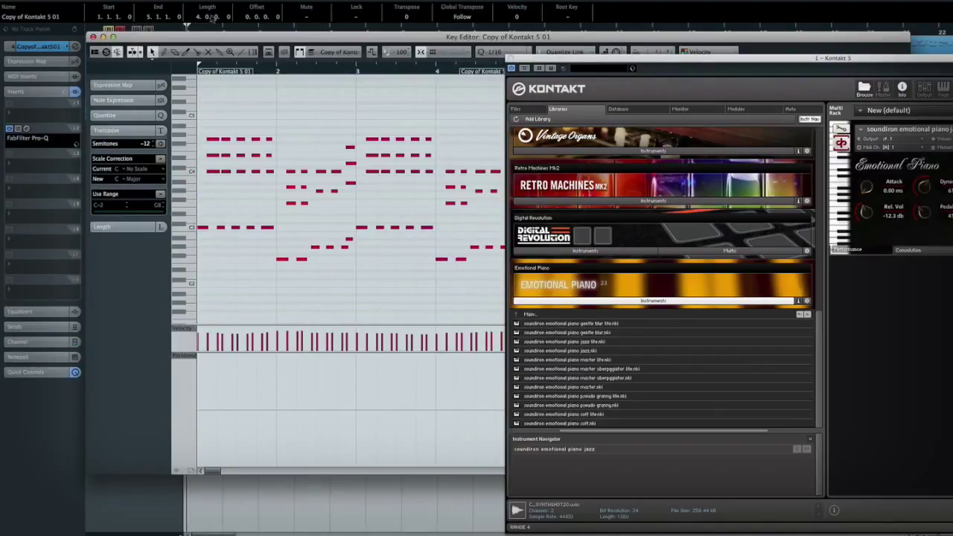
{"action": "left_click", "coordinate": [93, 36]}
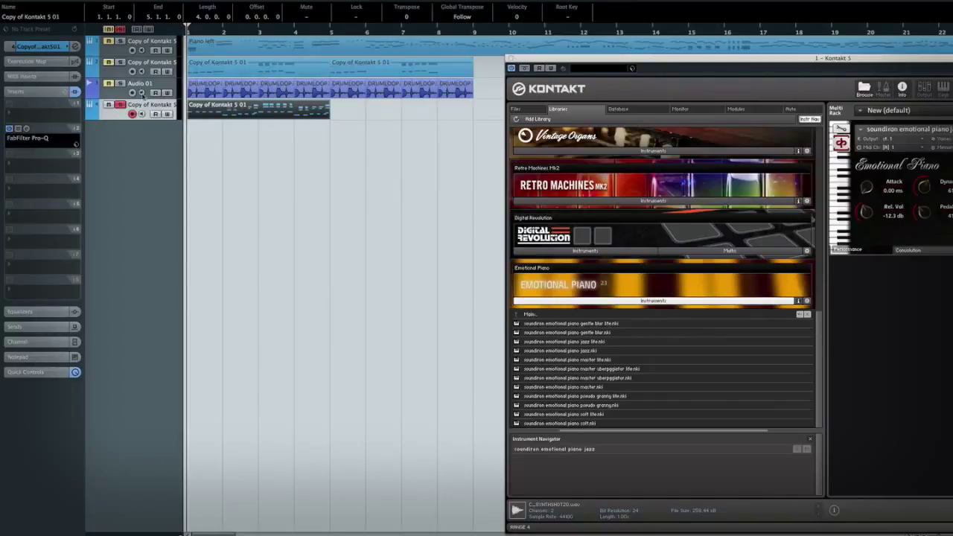
- Unsolo track 4, solo Audio 01 and track 2, and slide Kontakt left into full view
{"action": "left_click", "coordinate": [120, 104]}
{"action": "left_click", "coordinate": [119, 82]}
{"action": "left_click", "coordinate": [120, 62]}
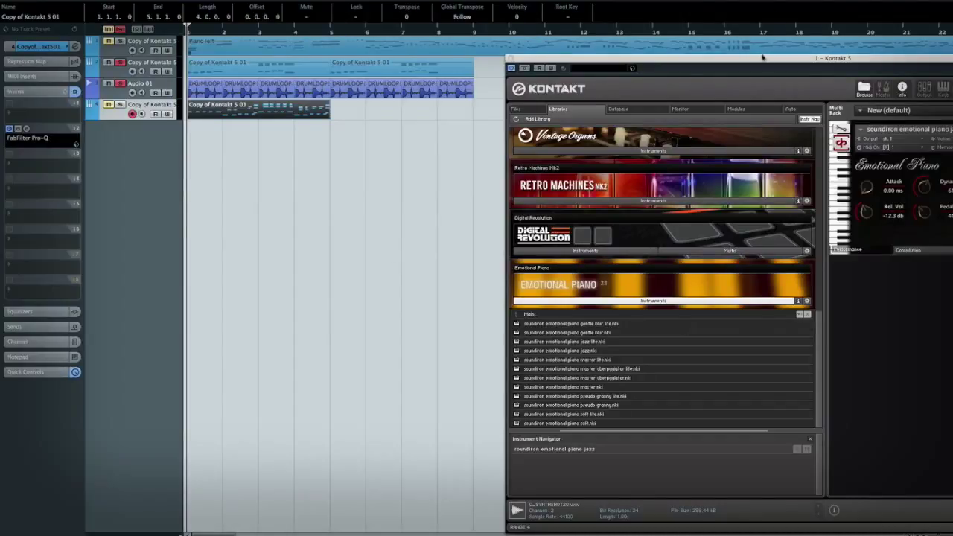
{"action": "left_click_drag", "start_coordinate": [763, 57], "coordinate": [694, 63]}
{"action": "left_click_drag", "start_coordinate": [817, 58], "coordinate": [670, 68]}
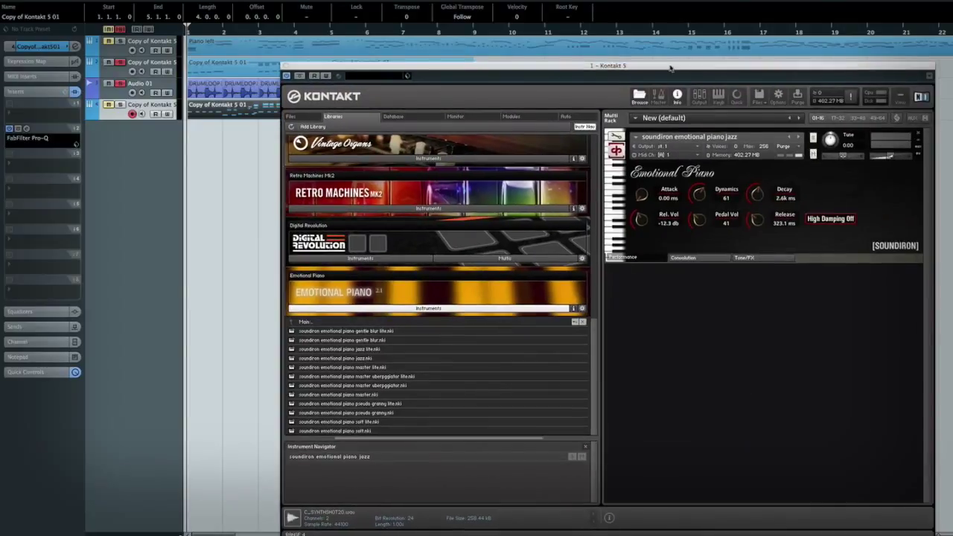